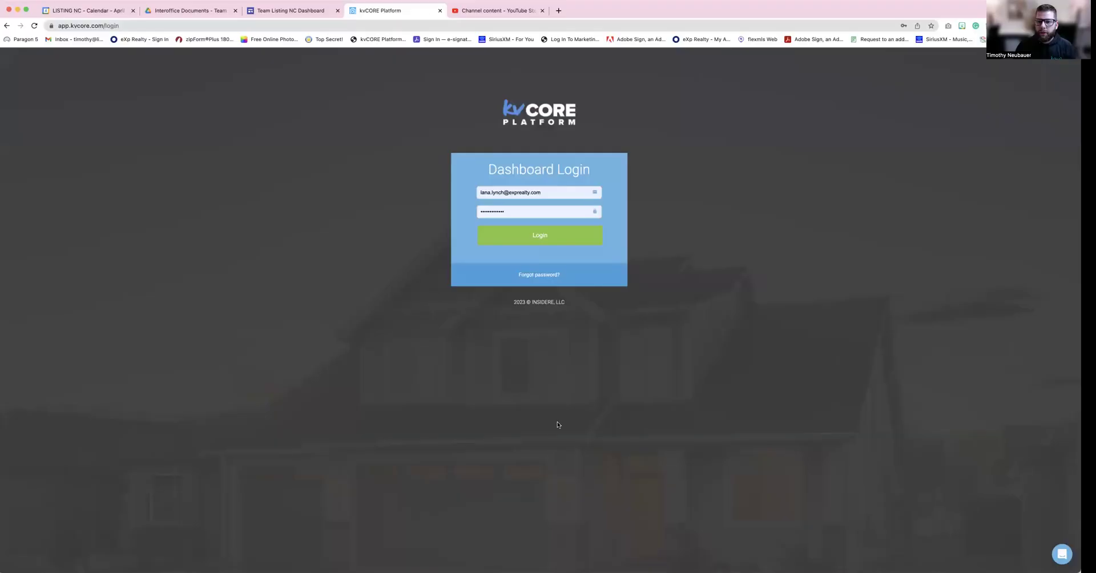
# - Sign in, enter Smart CRM, and go to Marketing > All Marketing to reach the tools page
pyautogui.click(553, 242)
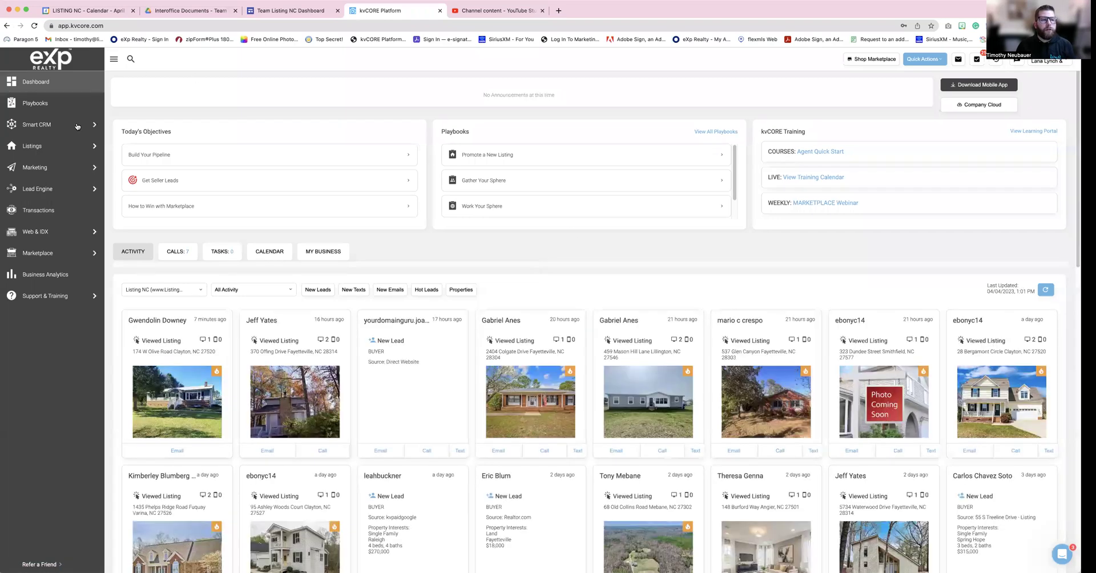
pyautogui.click(78, 126)
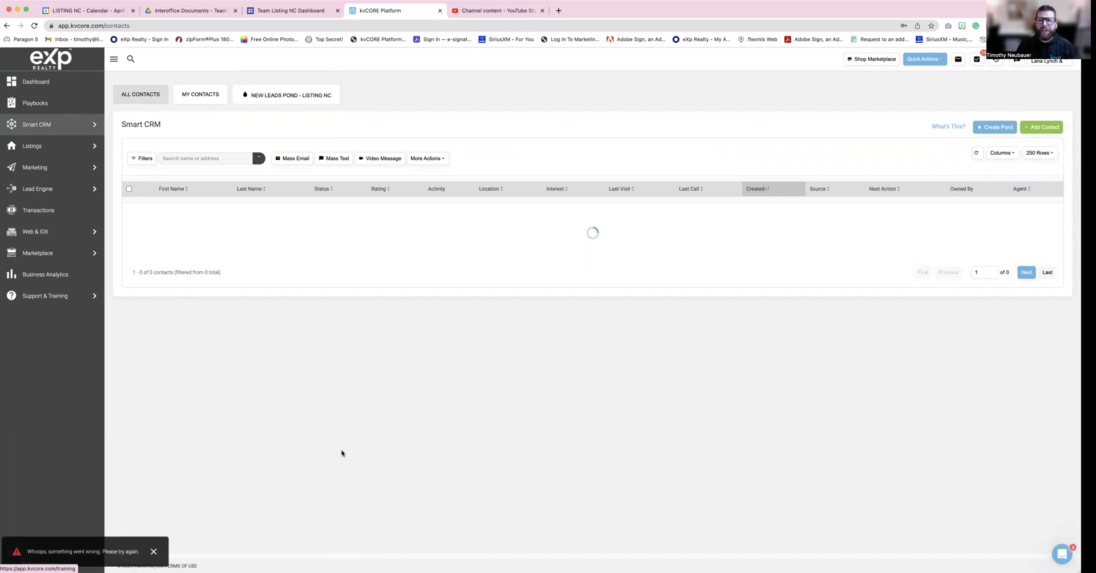
pyautogui.moveTo(25, 170)
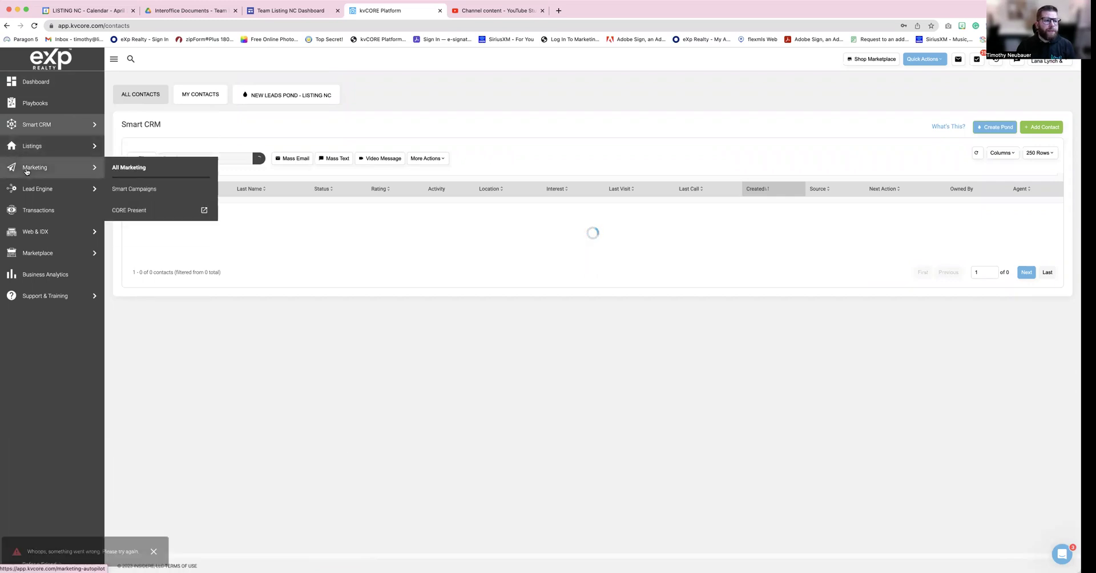
pyautogui.click(25, 170)
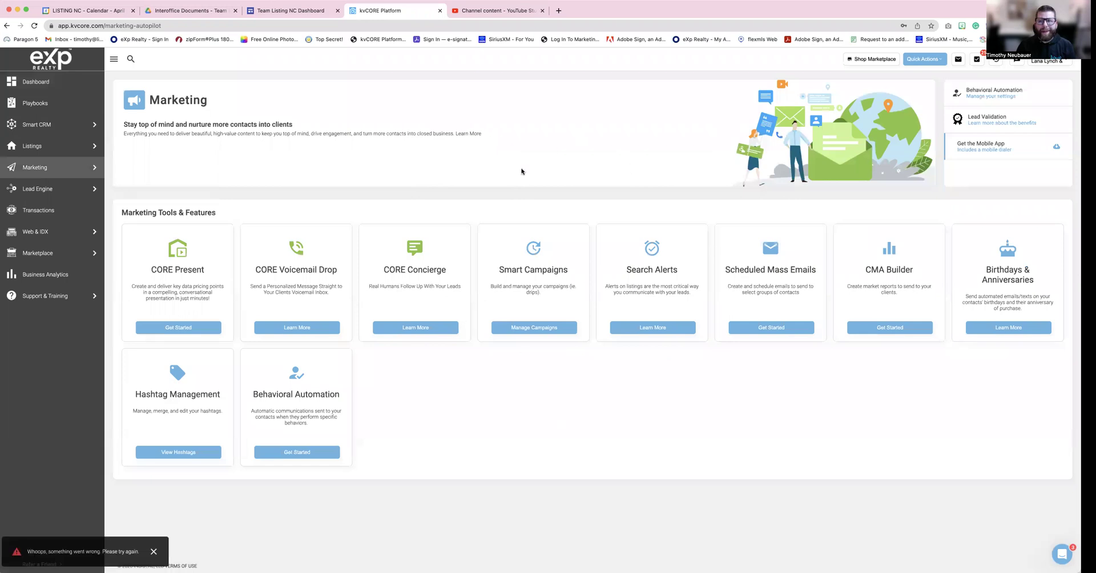
# - Open Manage Campaigns on the Smart Campaigns card and switch to the agents' shared account
pyautogui.click(548, 335)
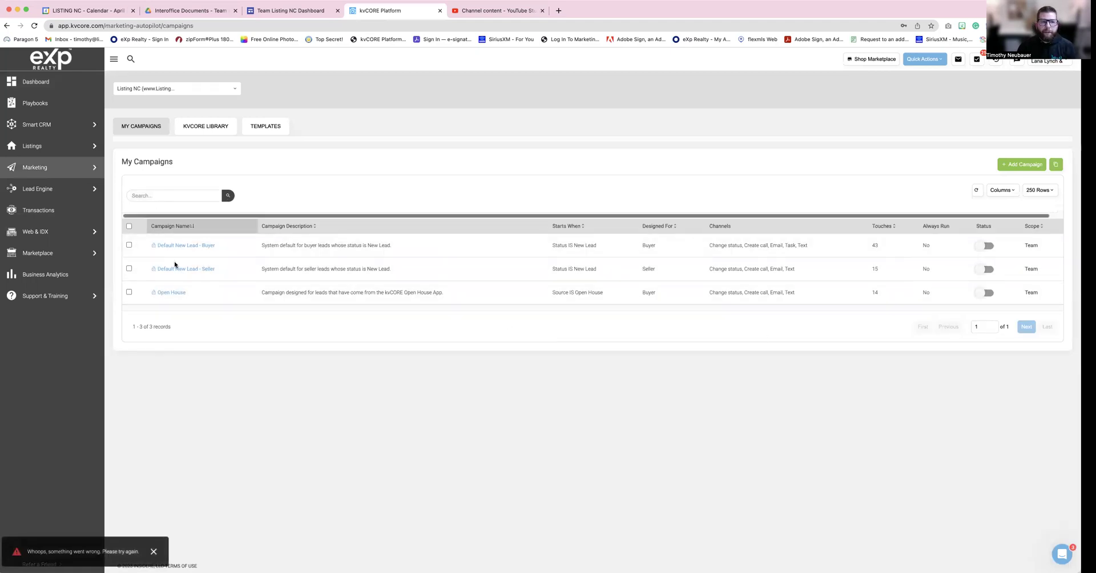
pyautogui.click(145, 91)
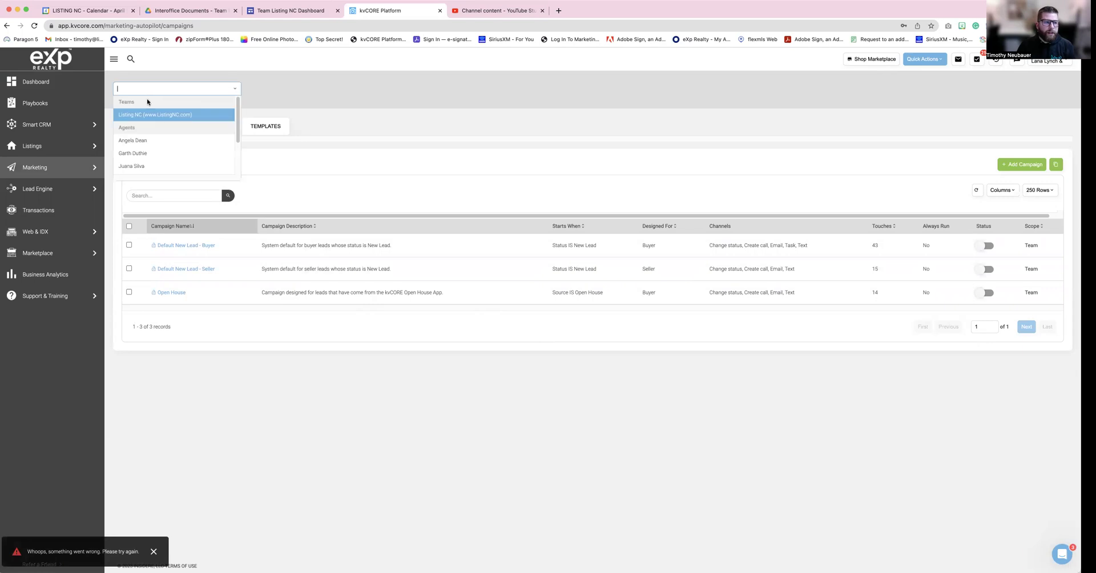
pyautogui.scroll(-3, 174, 149)
pyautogui.click(176, 146)
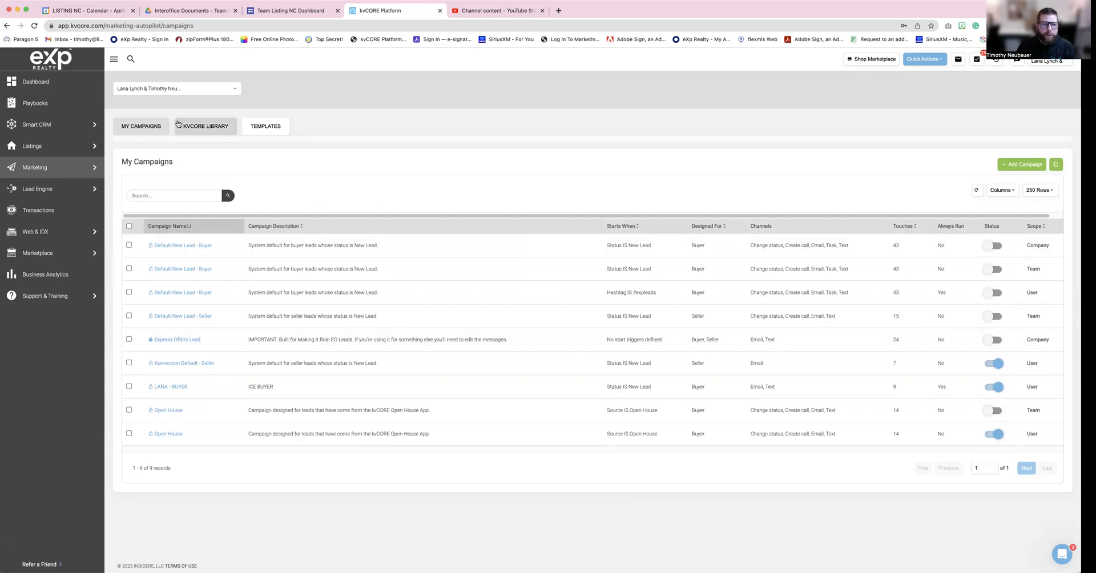
pyautogui.click(197, 130)
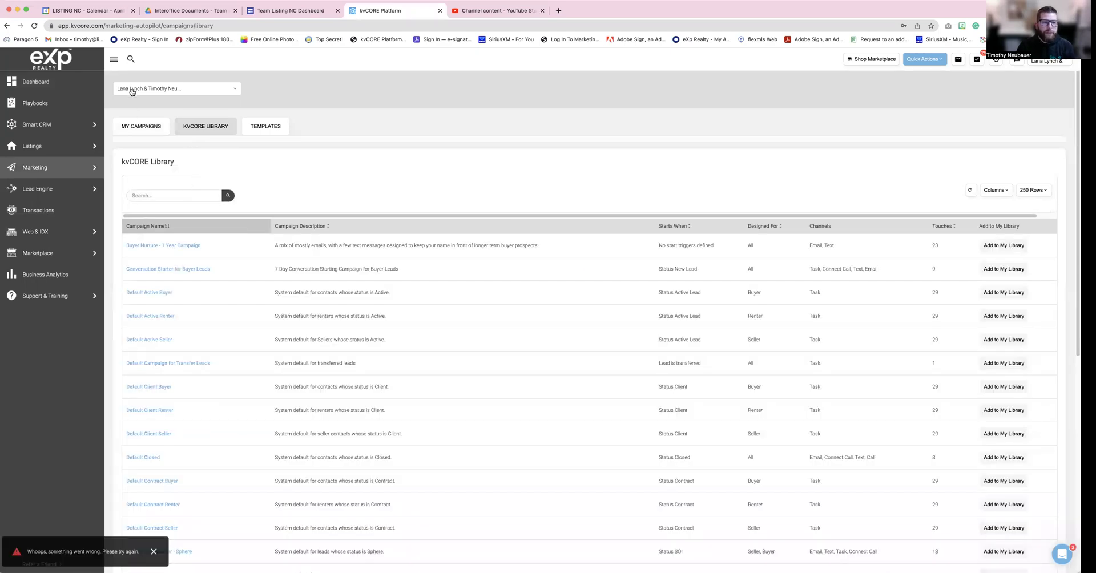
pyautogui.click(140, 124)
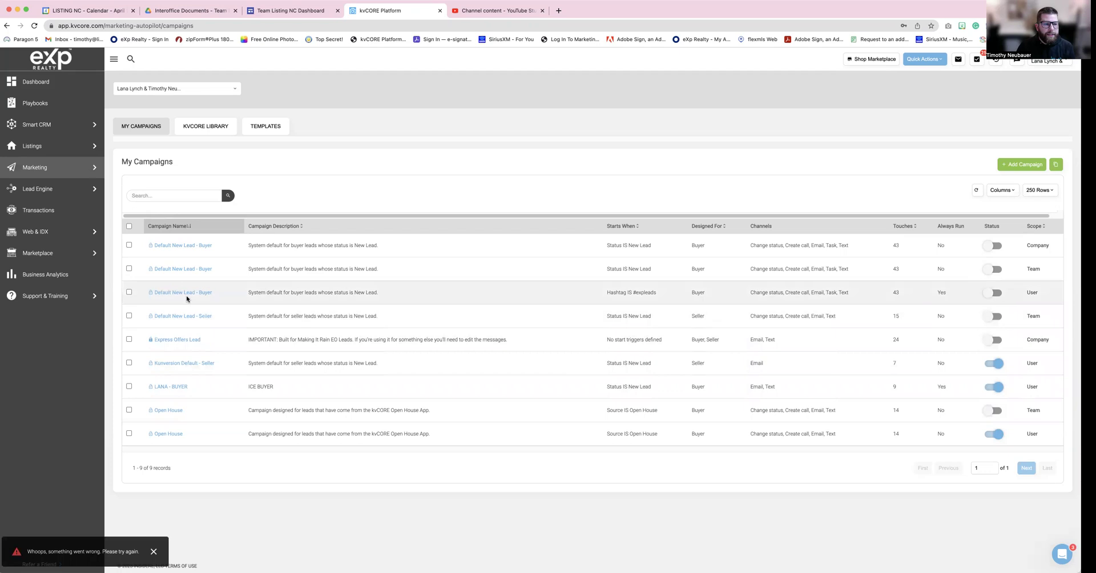
pyautogui.doubleClick(894, 269)
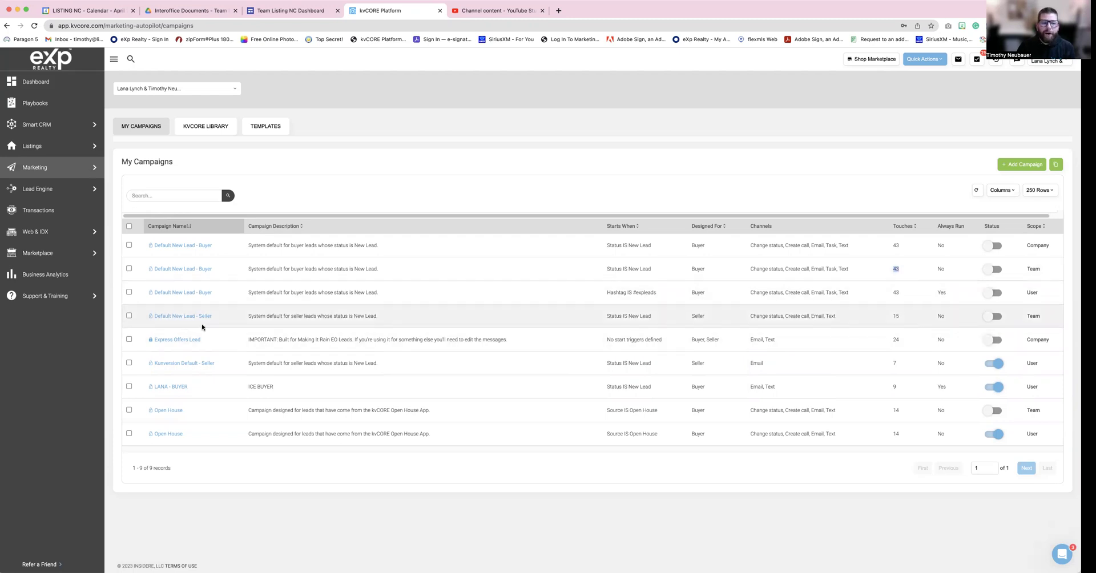
pyautogui.click(896, 314)
pyautogui.doubleClick(896, 314)
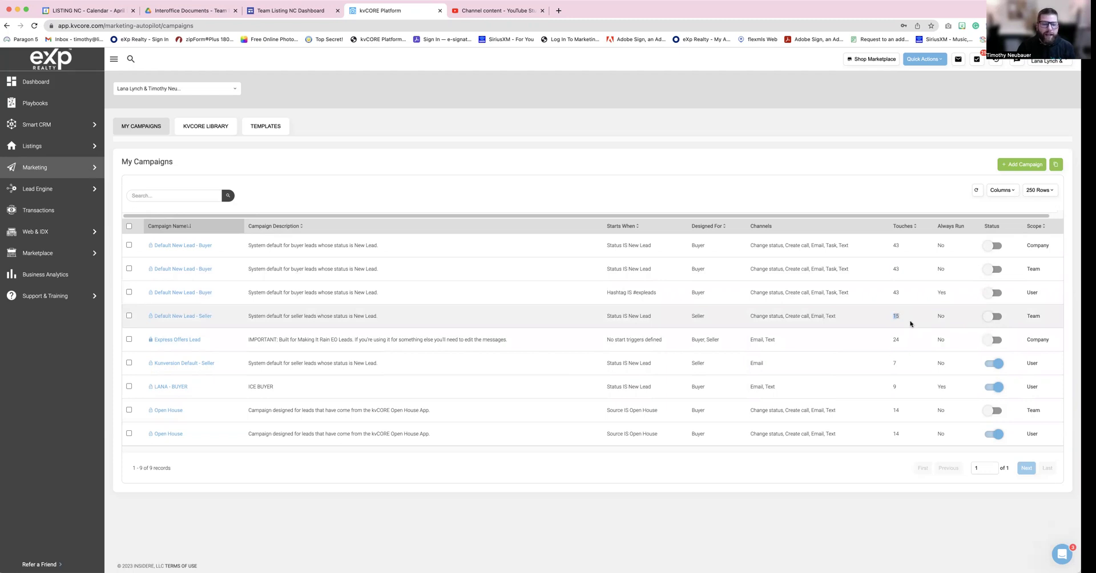
pyautogui.click(197, 127)
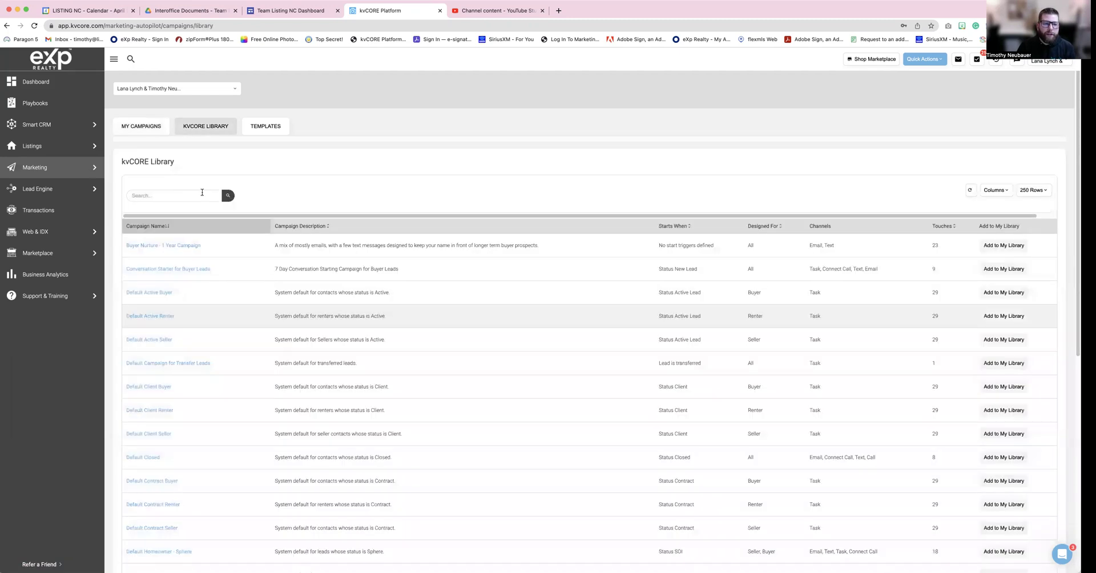
pyautogui.click(1018, 245)
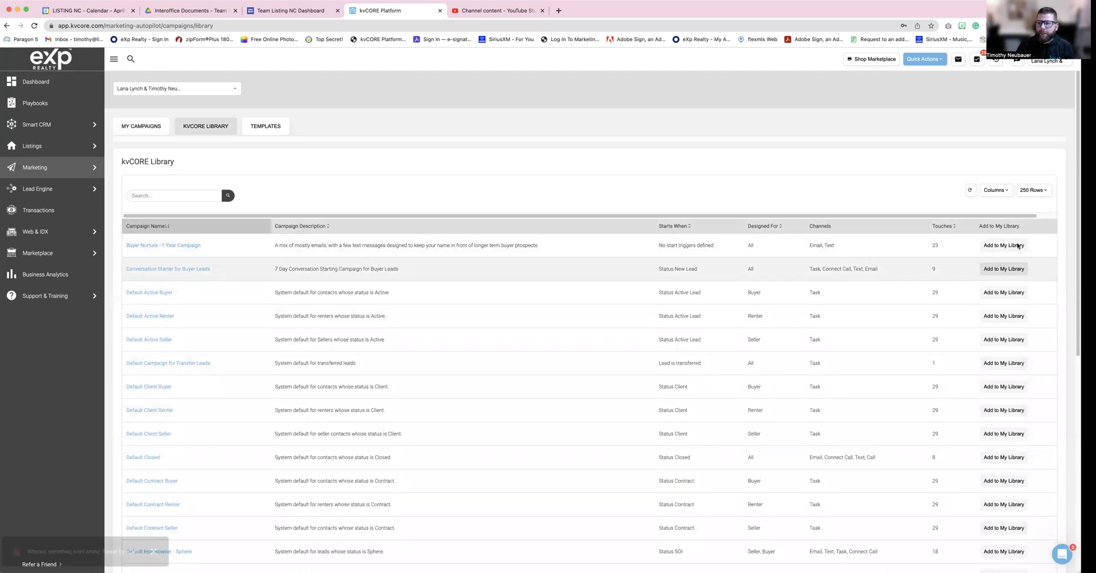
pyautogui.click(152, 135)
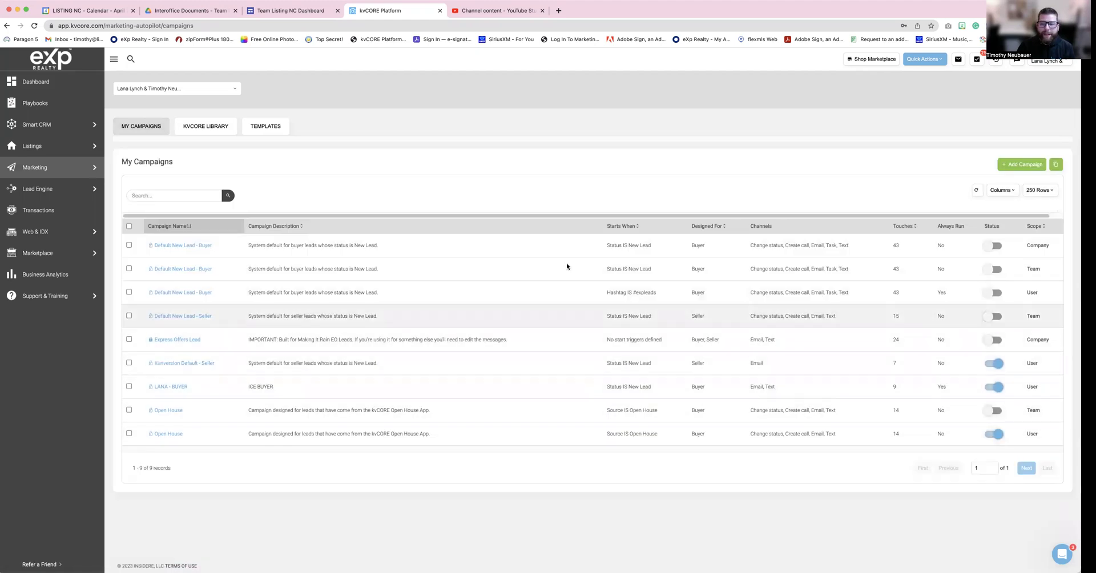
pyautogui.click(991, 292)
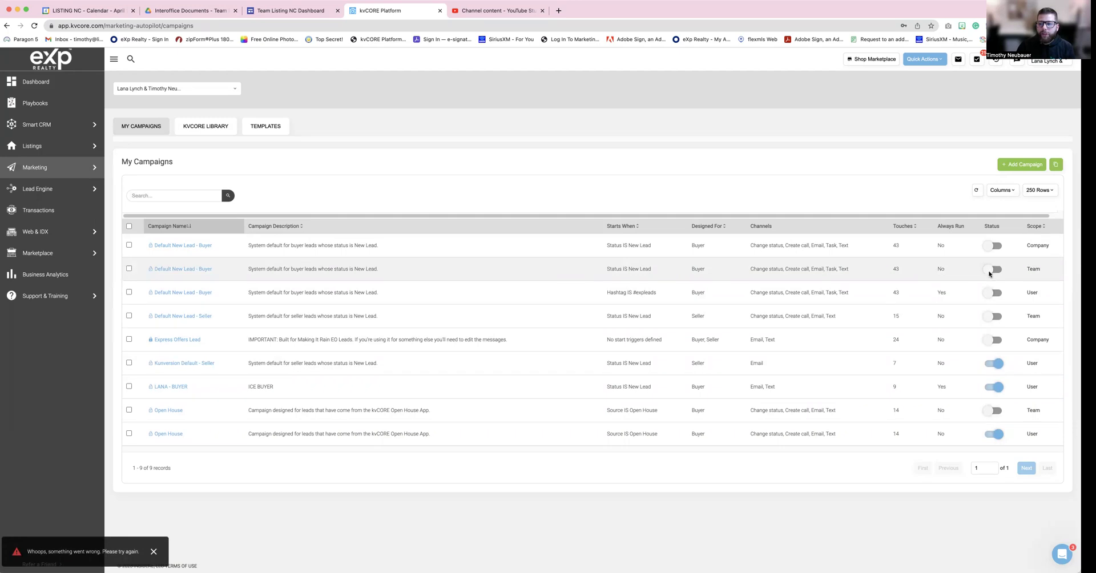
pyautogui.click(993, 269)
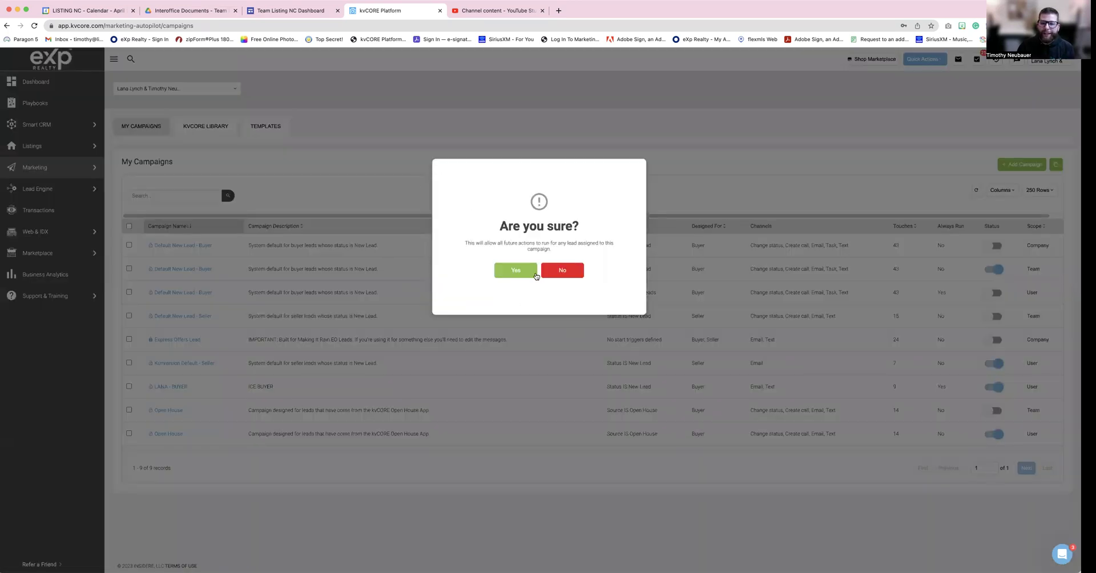
pyautogui.click(561, 275)
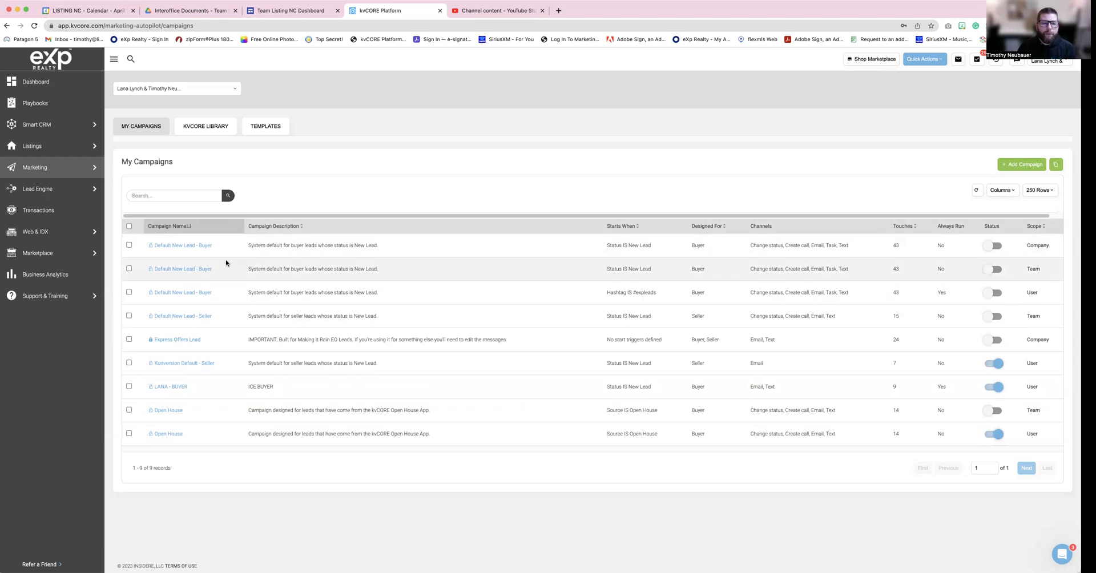
pyautogui.click(210, 272)
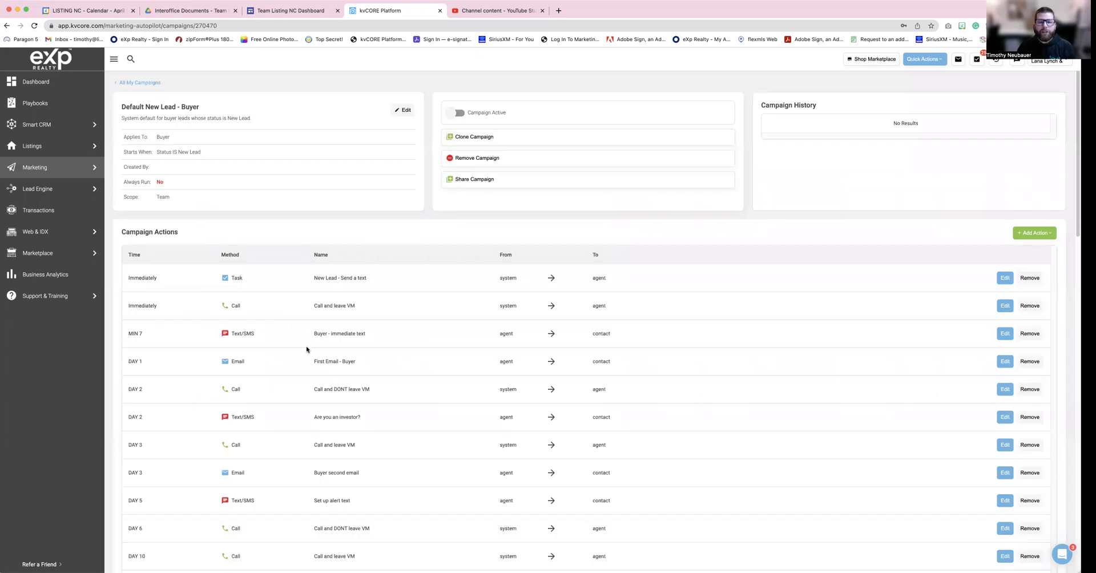
pyautogui.scroll(-2, 306, 345)
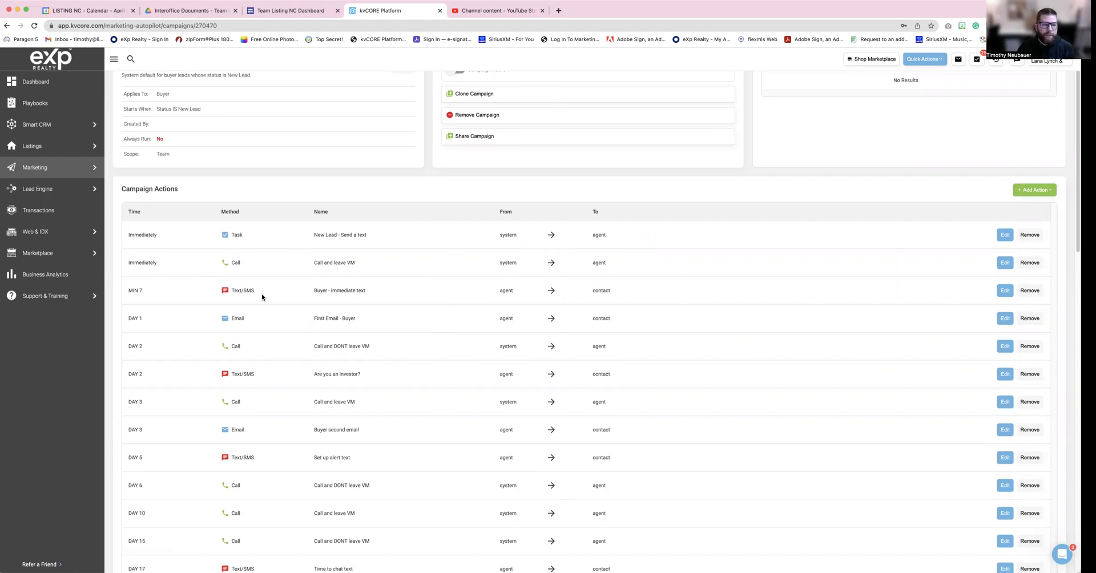
pyautogui.scroll(-1, 262, 297)
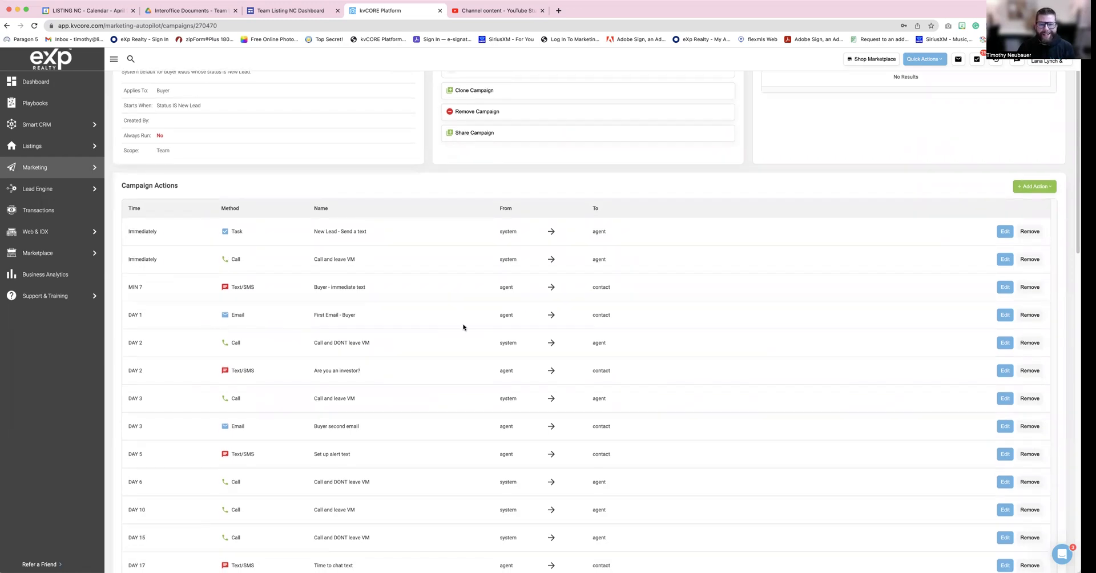
pyautogui.scroll(-5, 463, 325)
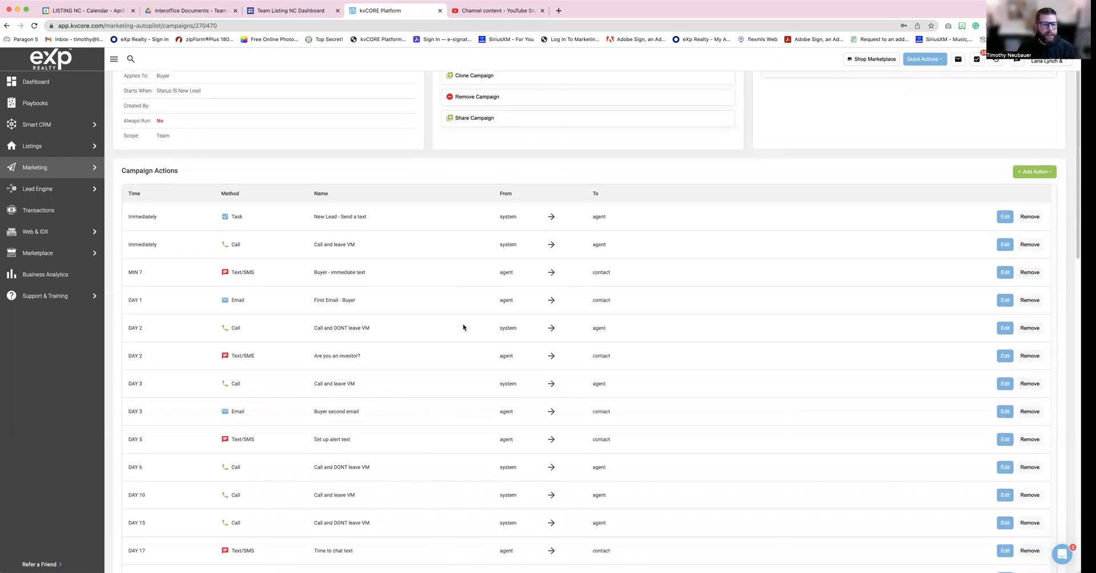
pyautogui.scroll(-10, 269, 285)
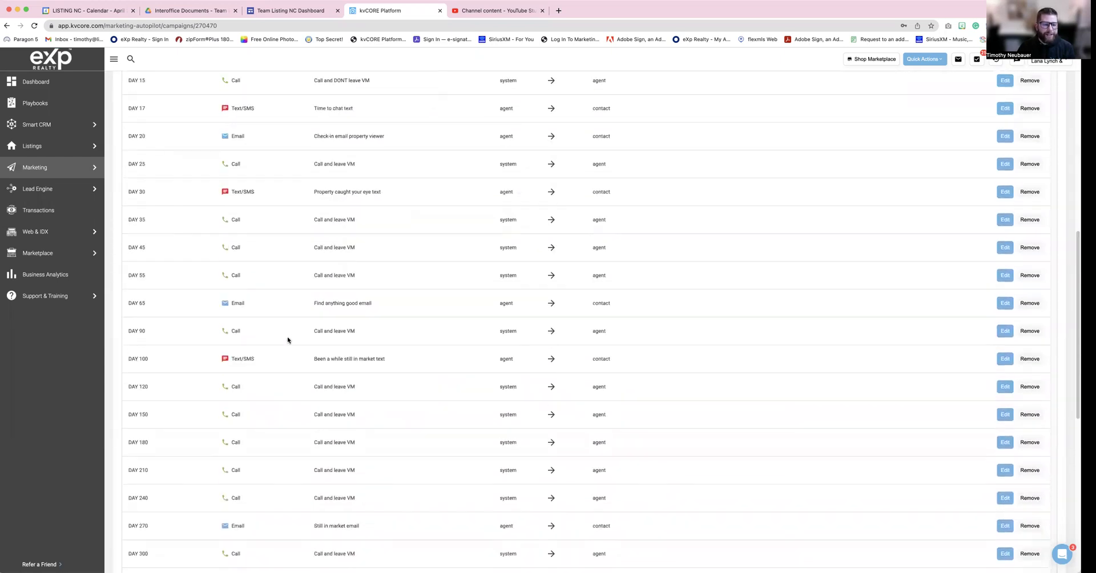
pyautogui.scroll(15, 280, 325)
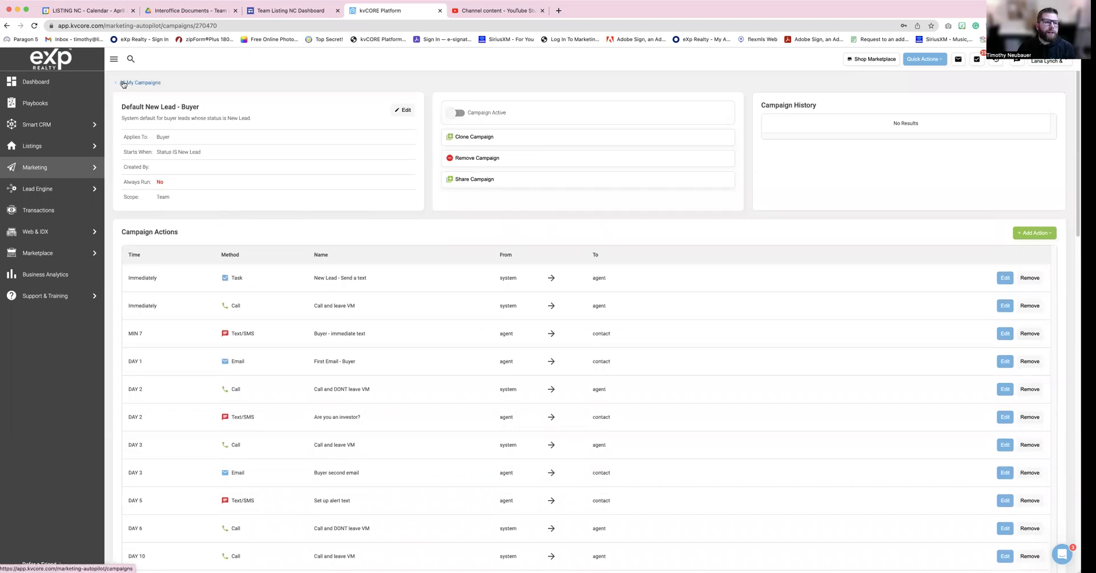
pyautogui.click(127, 85)
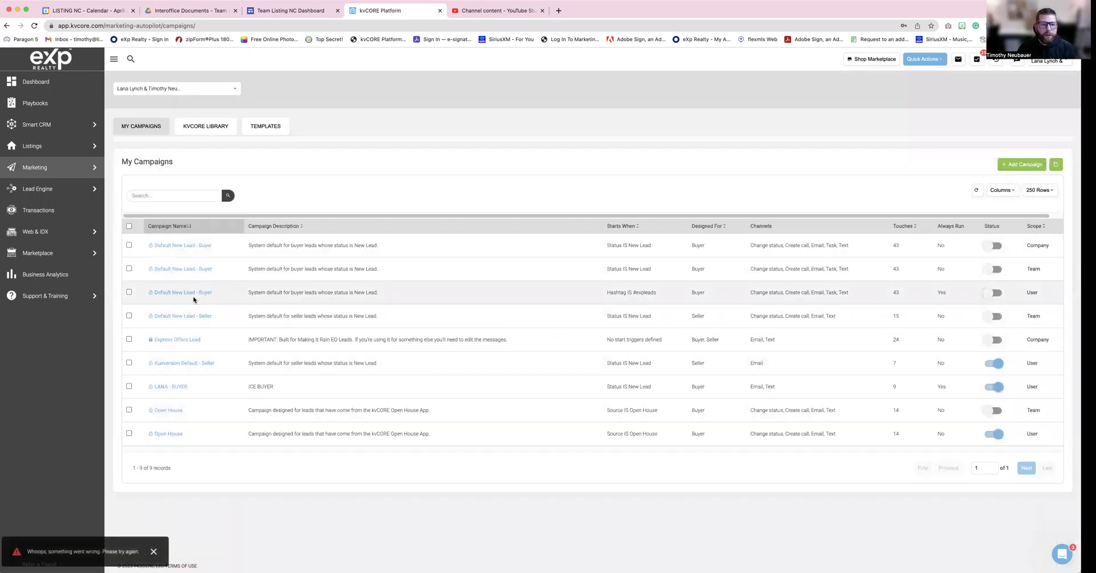
pyautogui.click(196, 294)
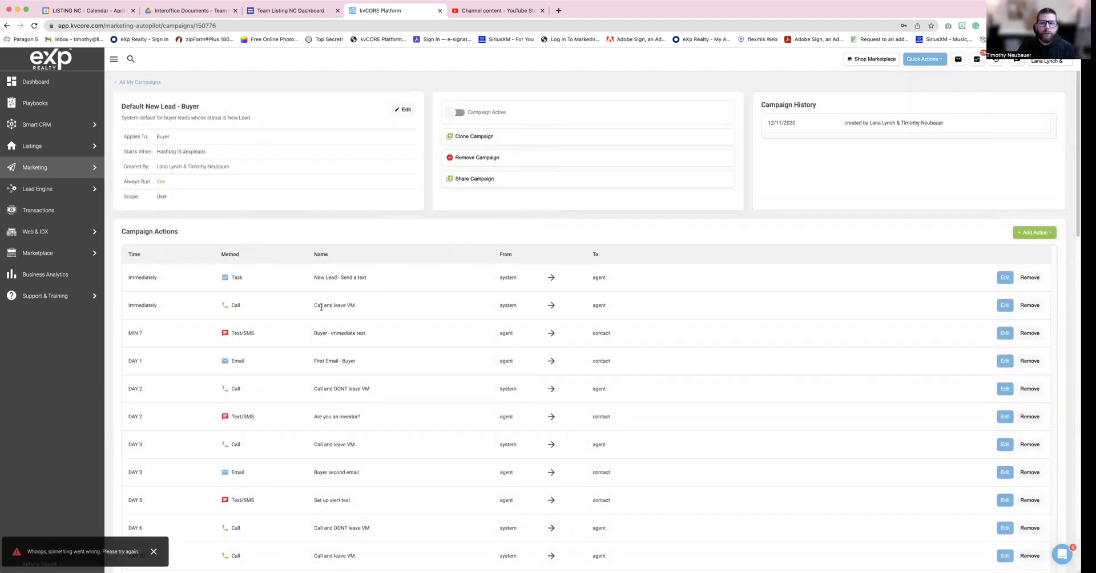
pyautogui.scroll(-15, 330, 311)
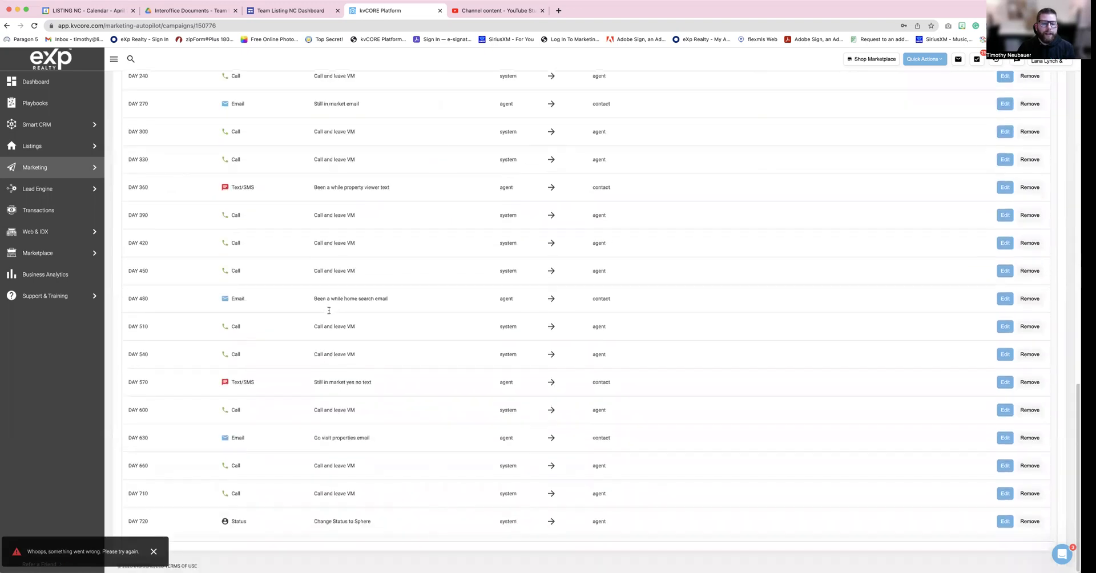
pyautogui.scroll(15, 329, 312)
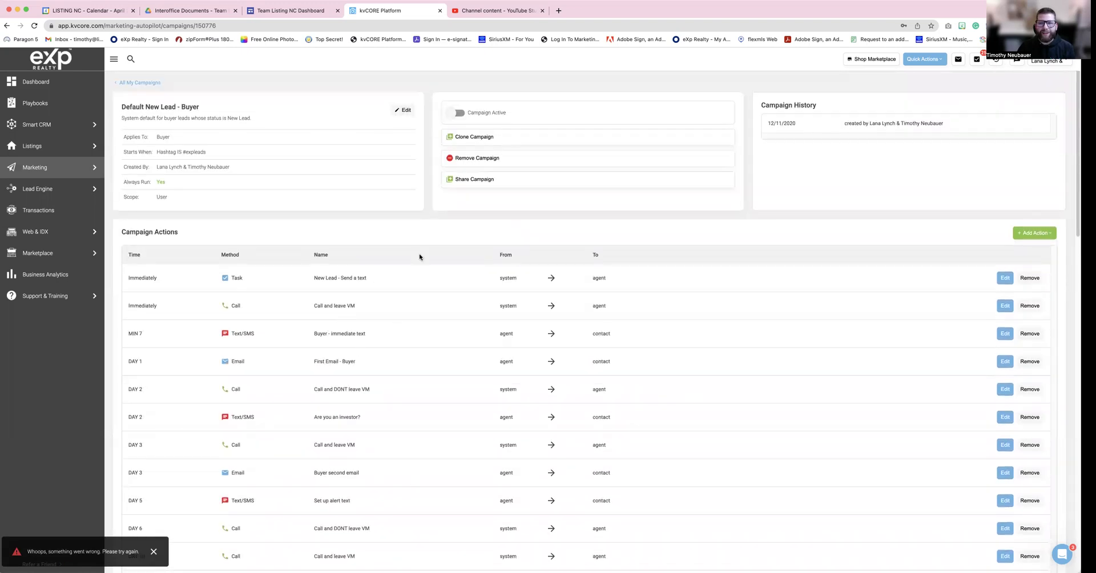
pyautogui.click(133, 83)
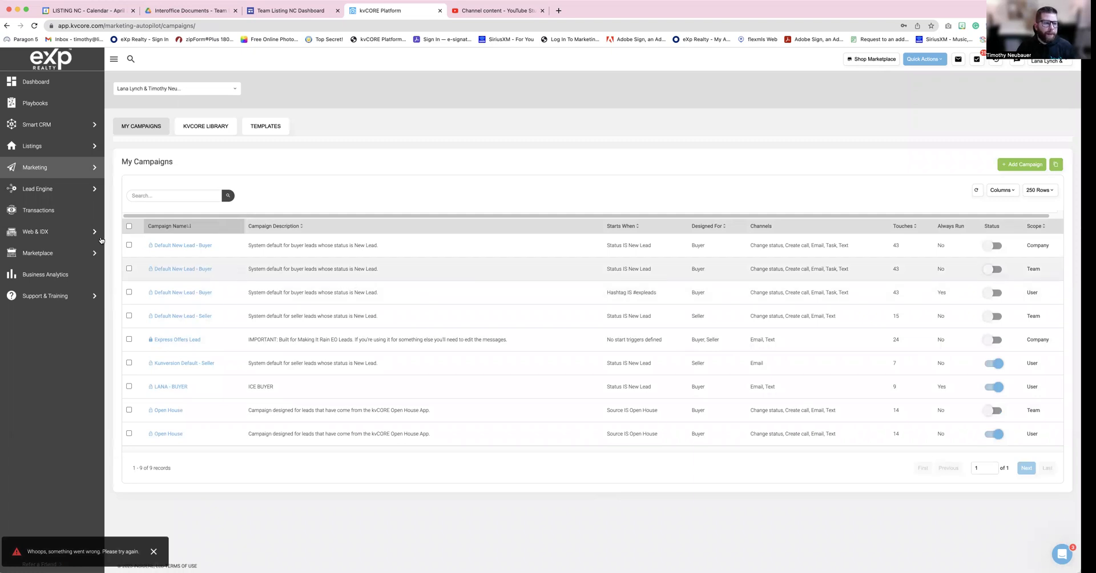
pyautogui.moveTo(89, 232)
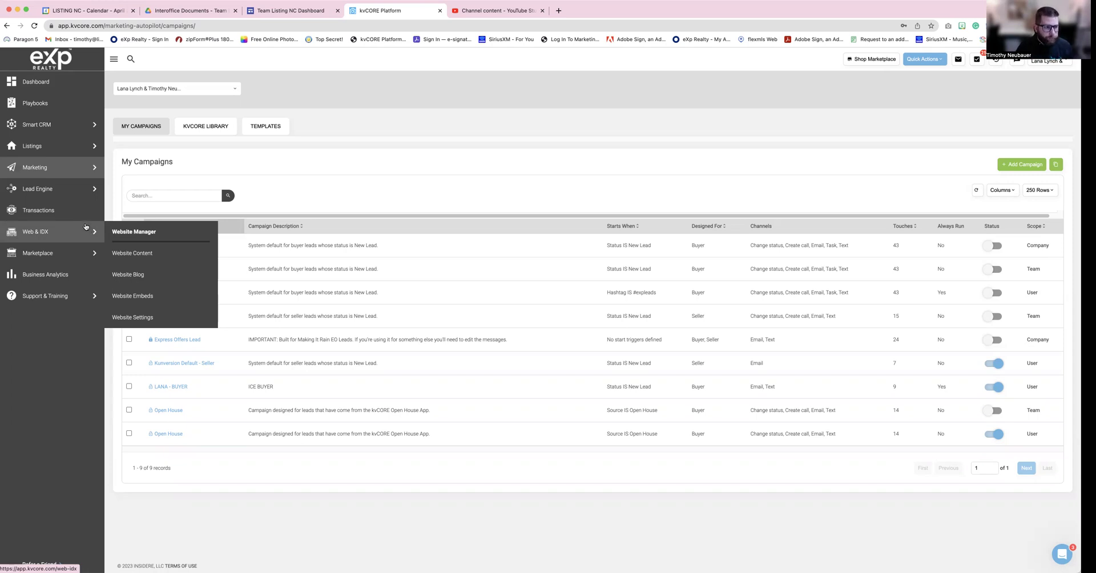
# - From All Marketing, open Learn More on the Birthdays & Anniversaries card
pyautogui.click(84, 177)
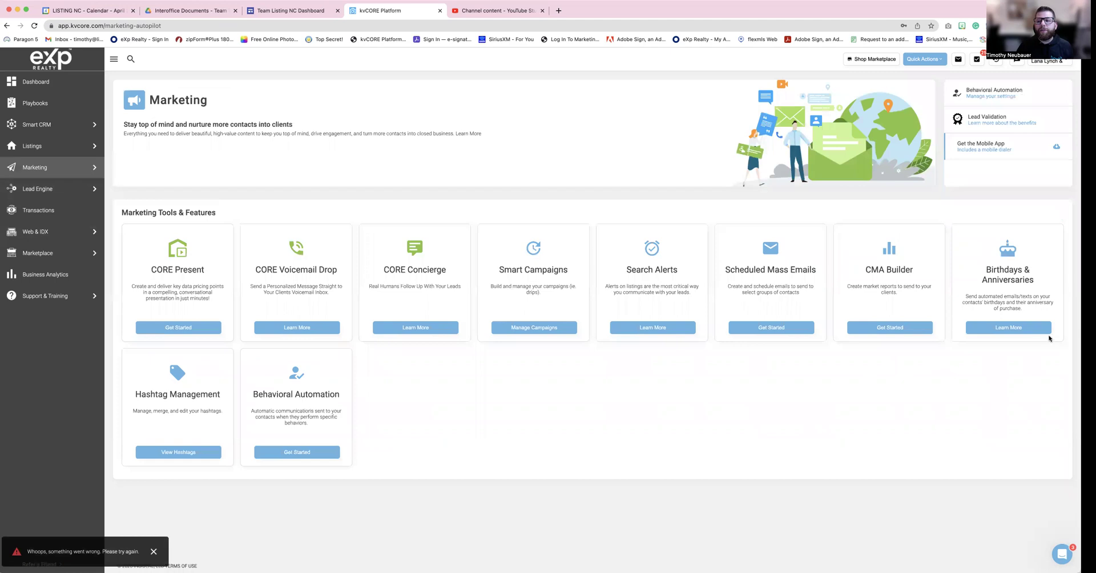
pyautogui.click(1037, 330)
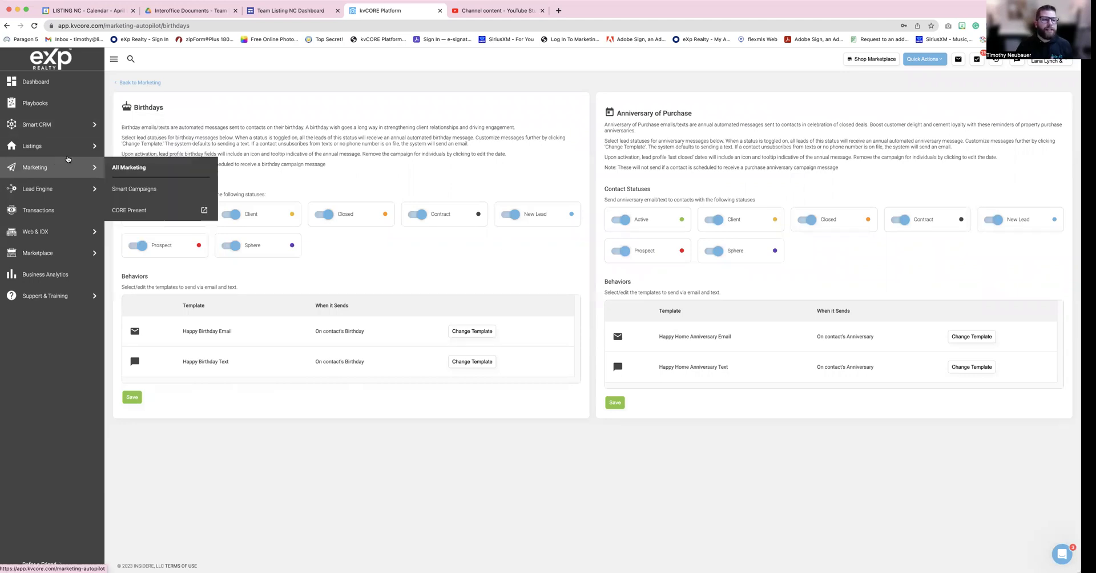
# - Go back to All Marketing and open Manage Campaigns on the Smart Campaigns card
pyautogui.click(51, 166)
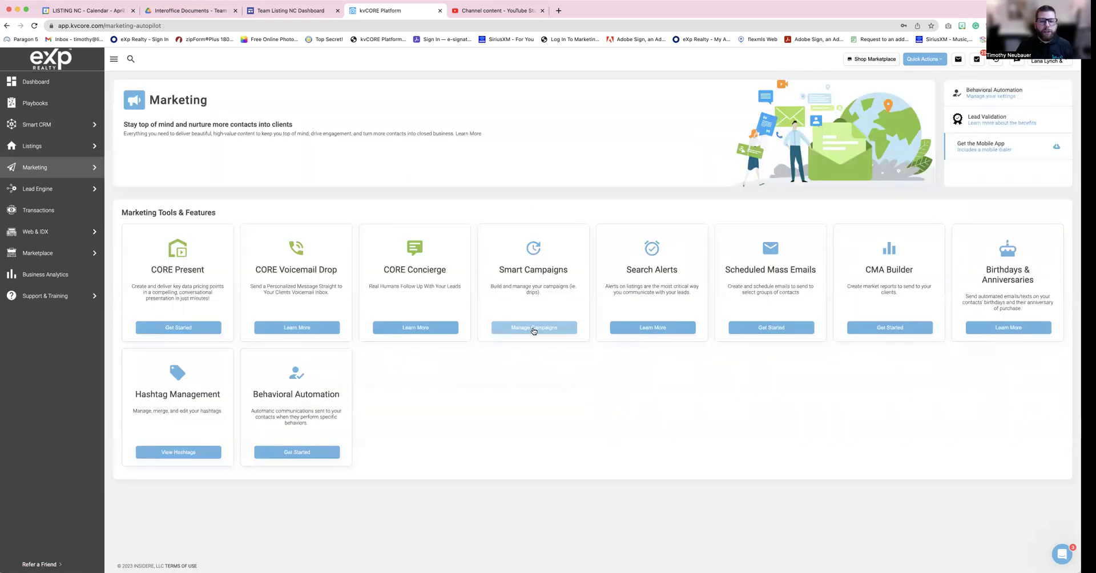
pyautogui.click(534, 327)
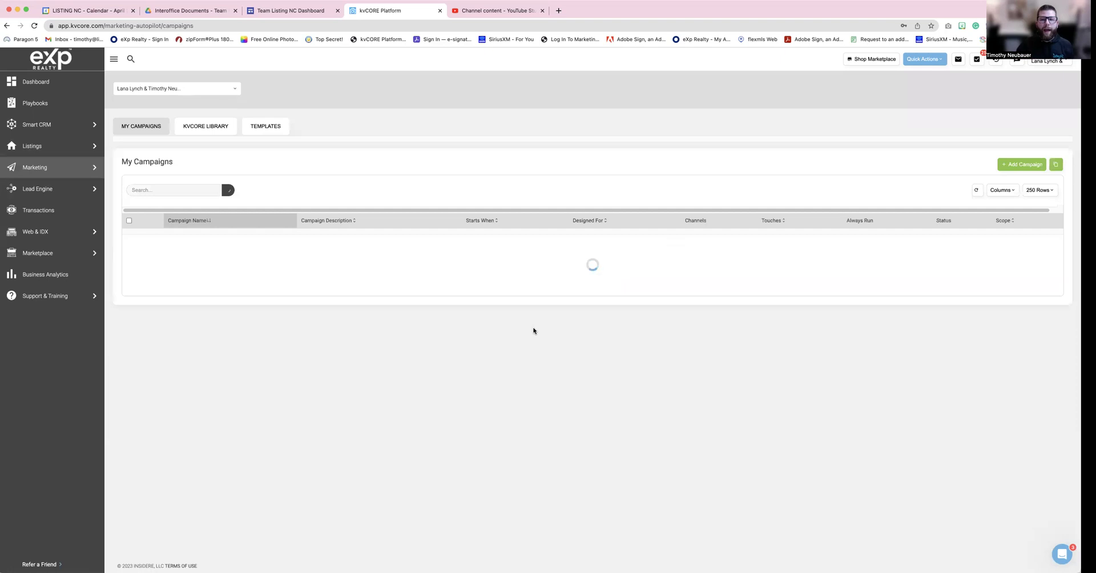